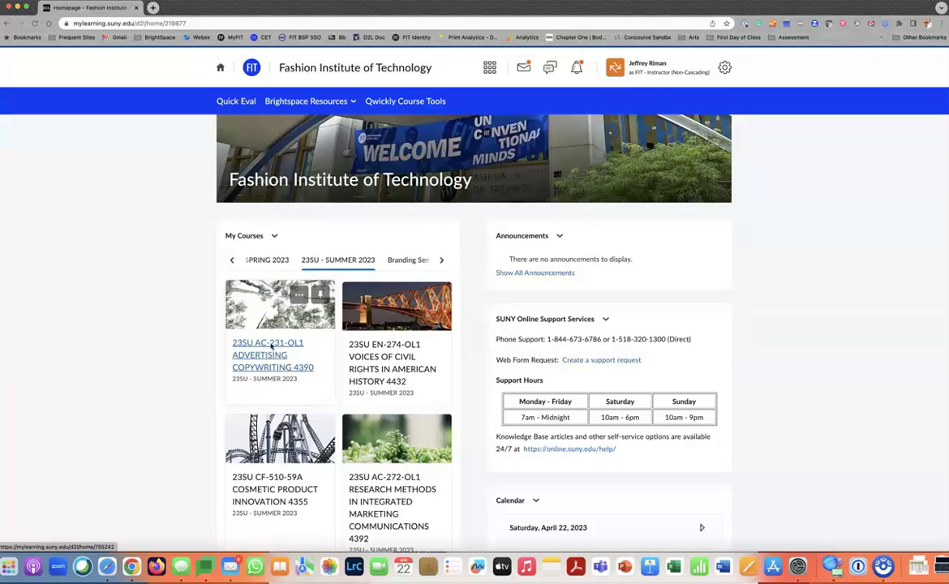
Open the Advertising Copywriting summer course and add a 'Course Information' module to its table of contents
left_click(271, 347)
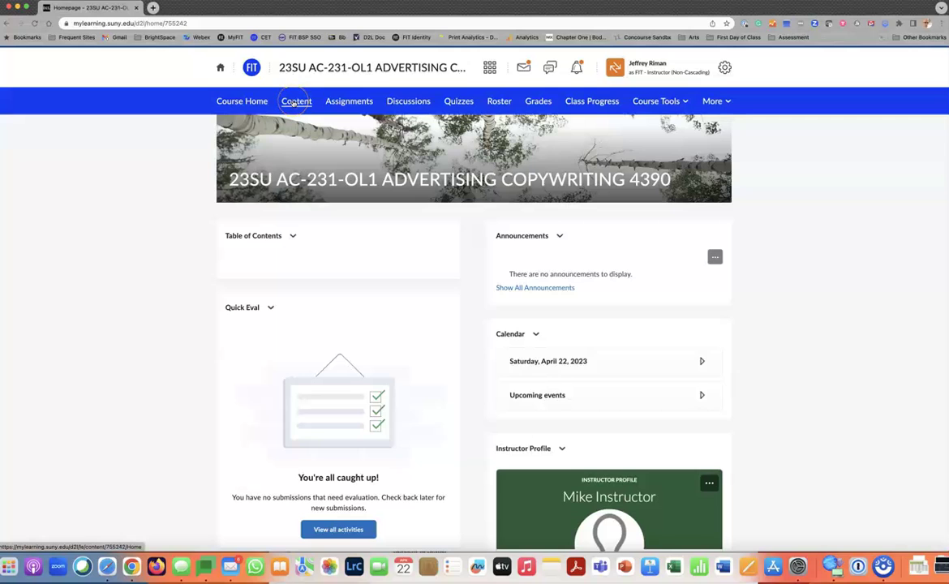
left_click(294, 101)
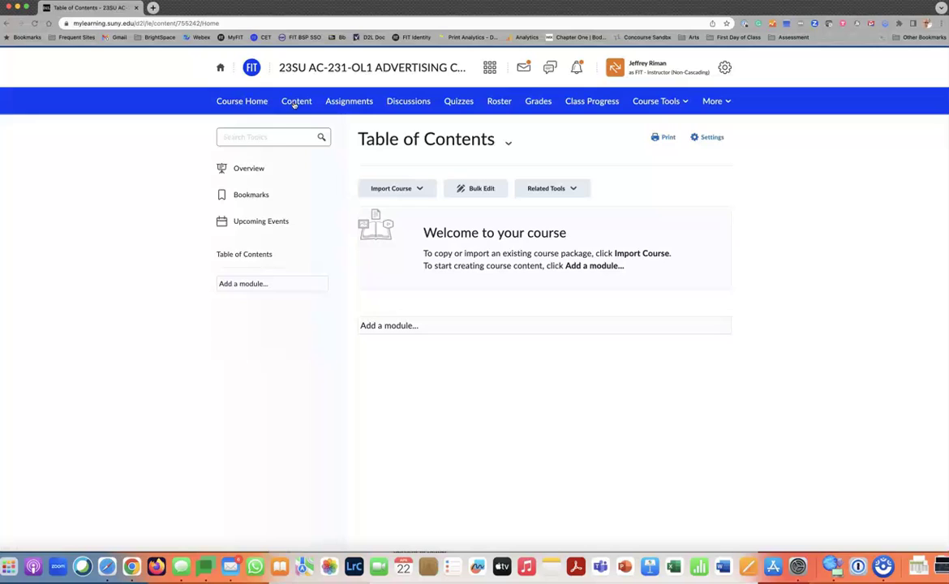
left_click(233, 282)
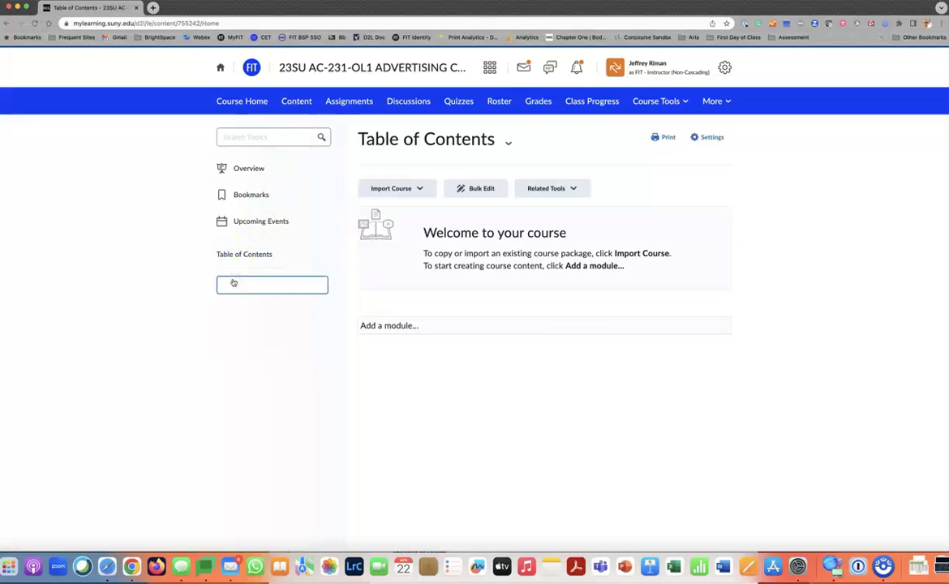
type("Course Information")
key("Return")
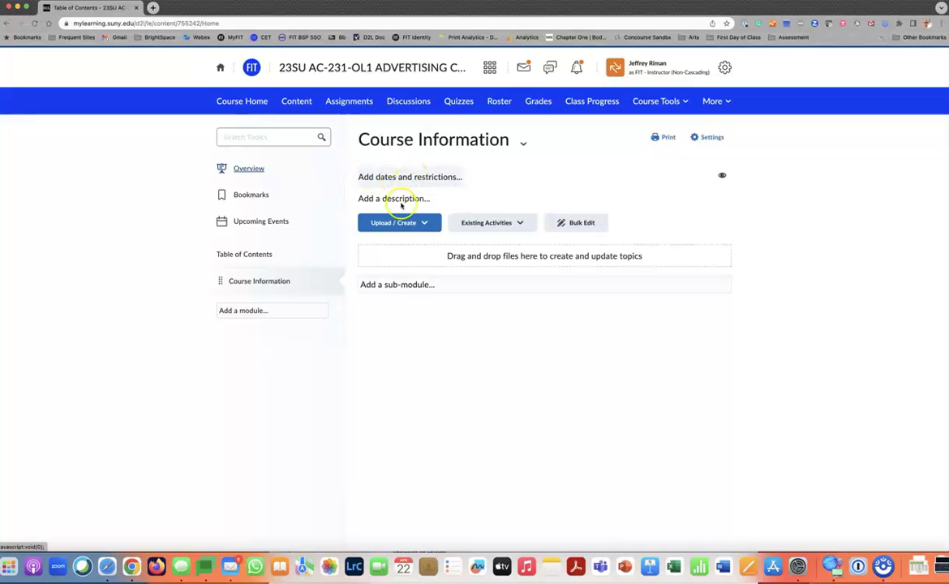
Set the Course Information module to Hidden and bring up the Existing Activities type list
left_click(401, 178)
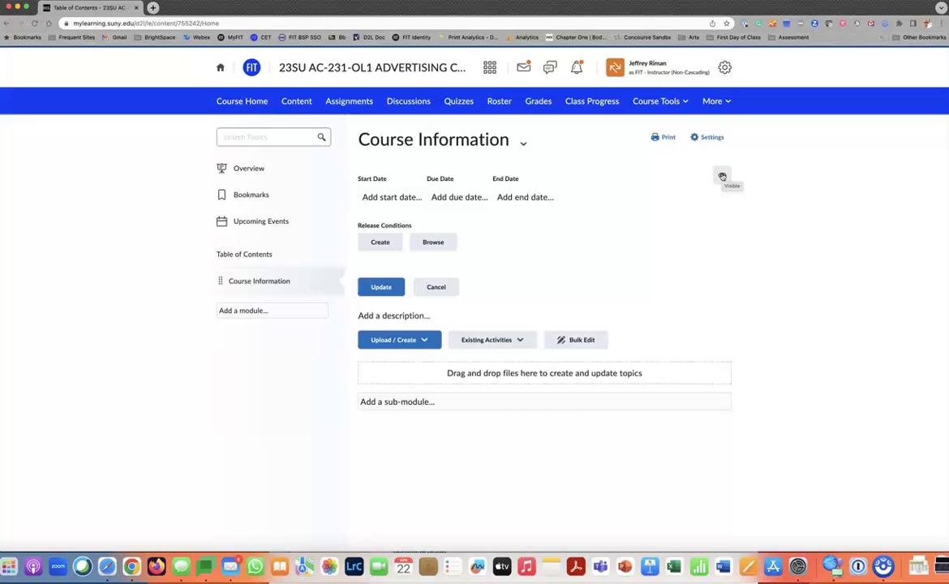
left_click(722, 176)
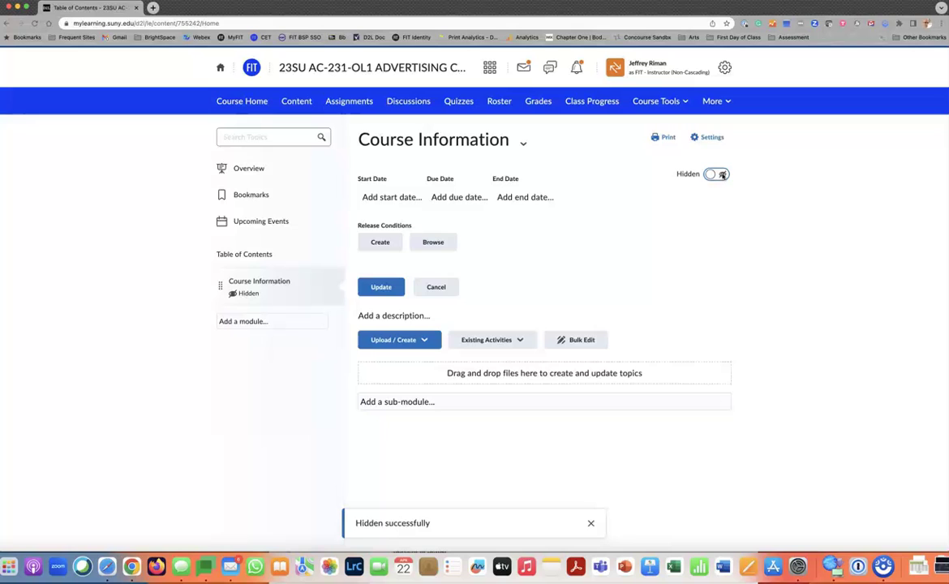
left_click(520, 341)
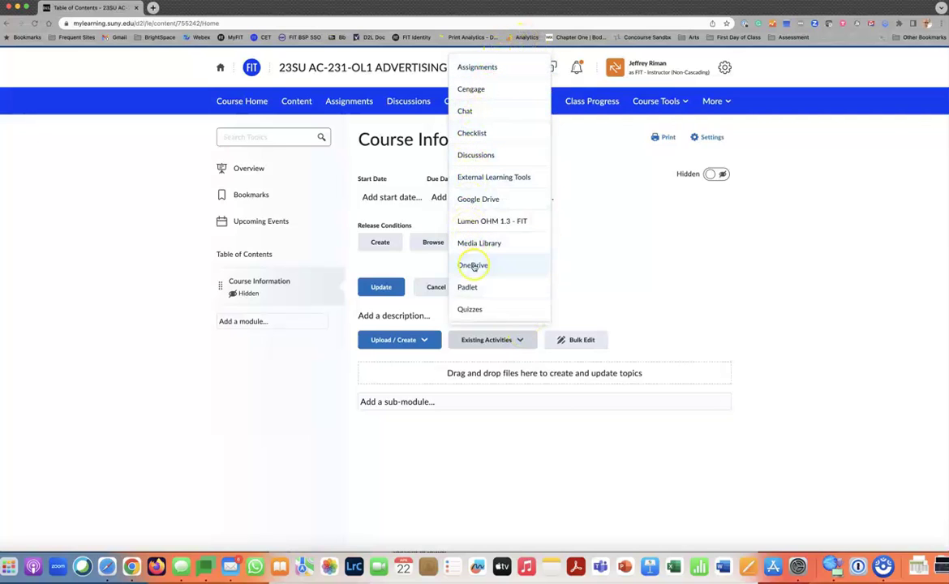
scroll(475, 267, "down", 2)
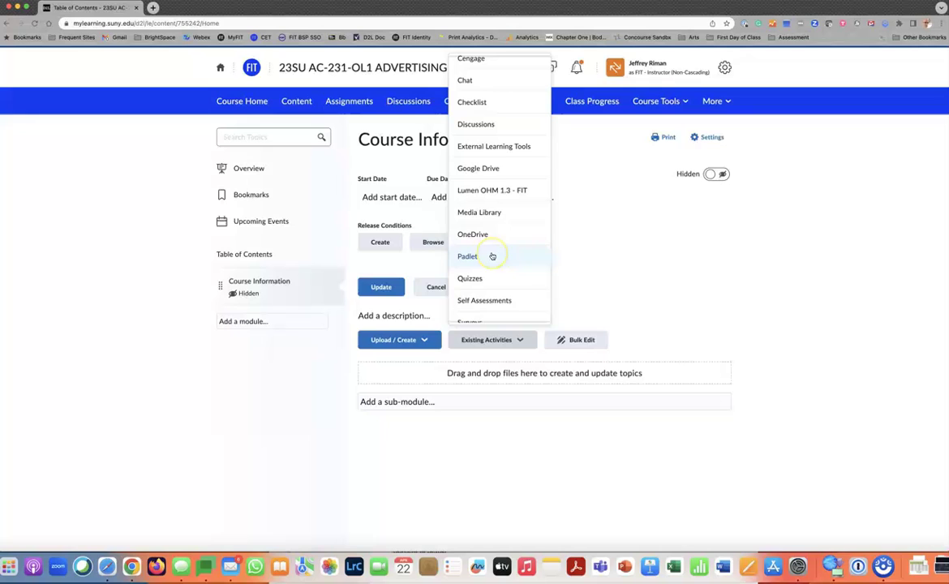
scroll(490, 253, "down", 4)
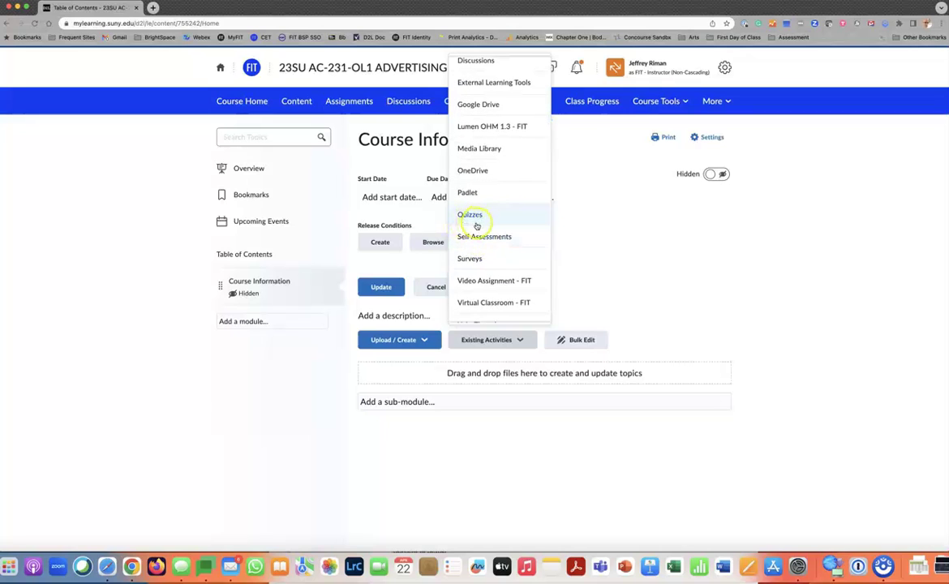
scroll(475, 225, "up", 5)
scroll(476, 226, "up", 1)
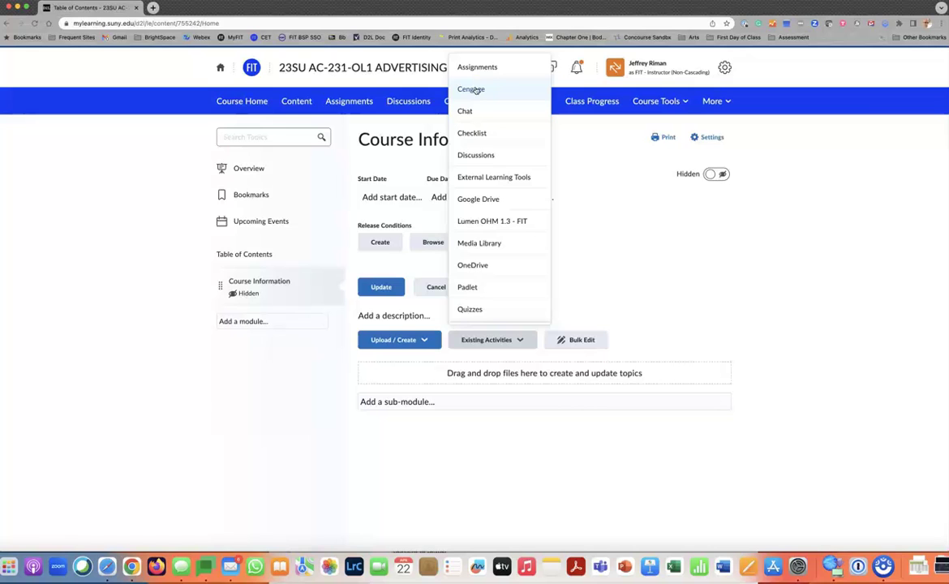
Add the Concourse tool from External Learning Tools as a topic in Course Information
left_click(481, 177)
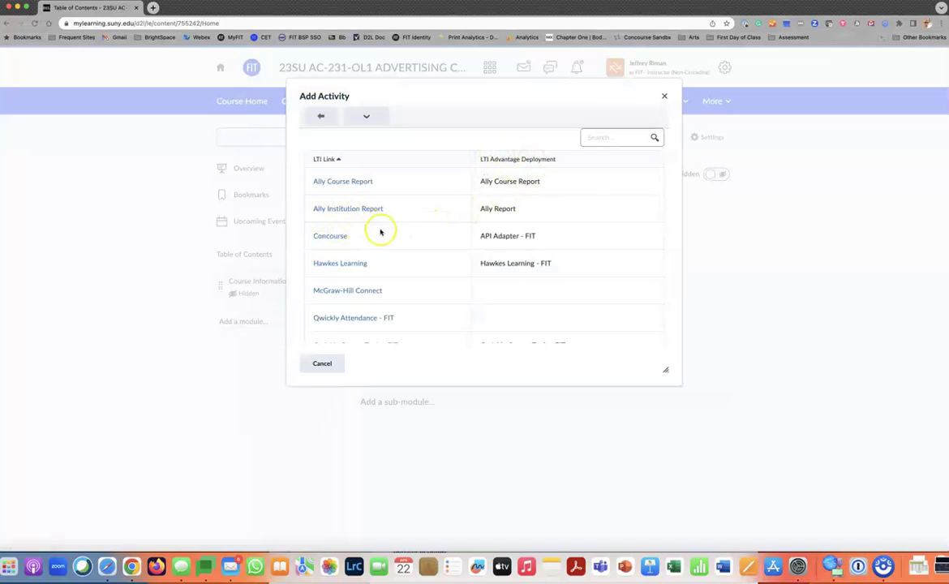
scroll(381, 229, "down", 3)
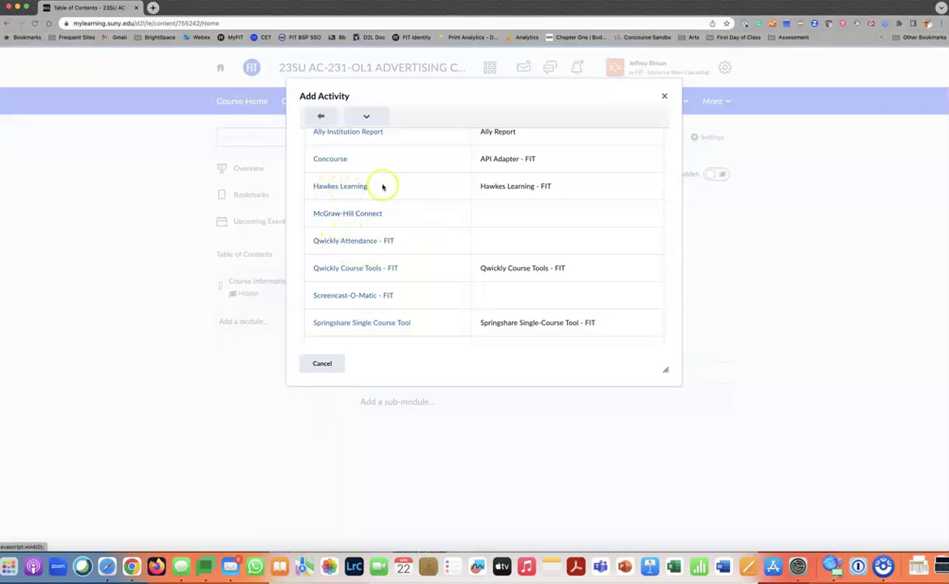
scroll(390, 192, "down", 1)
scroll(389, 194, "down", 1)
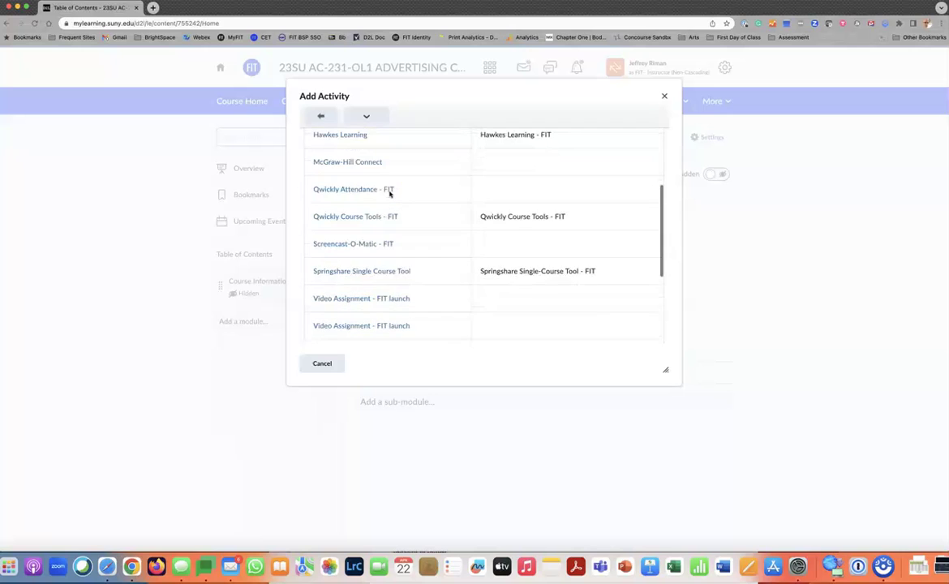
scroll(390, 195, "up", 5)
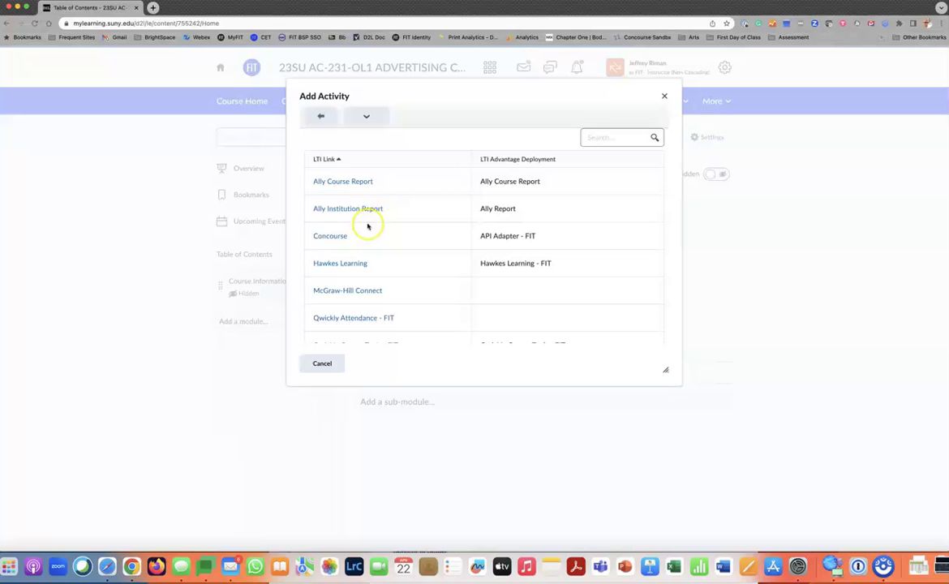
left_click(324, 237)
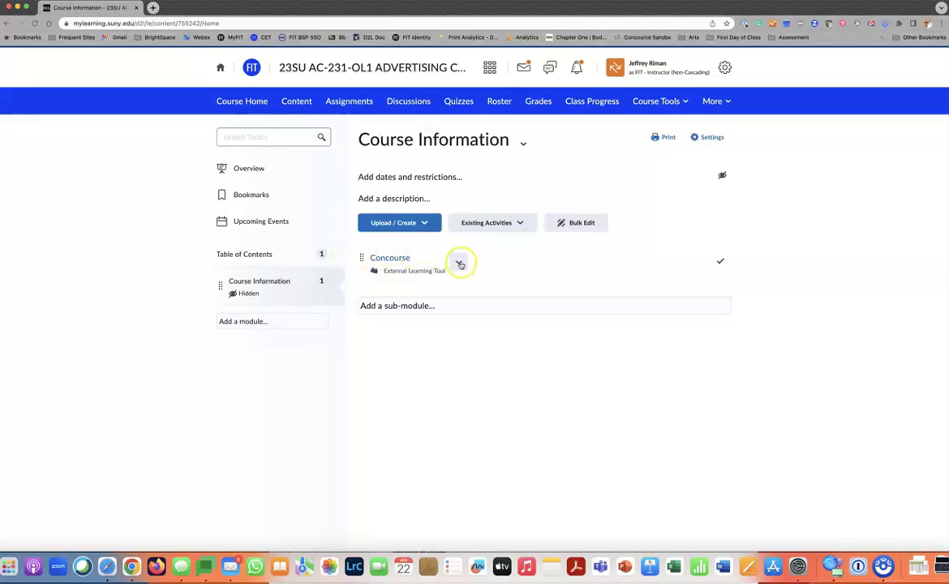
Retitle the Concourse topic to 'Course Syllabus AC-231-OL1 Summer 23' using Edit Properties in Place
left_click(458, 264)
left_click(465, 313)
left_click(406, 261)
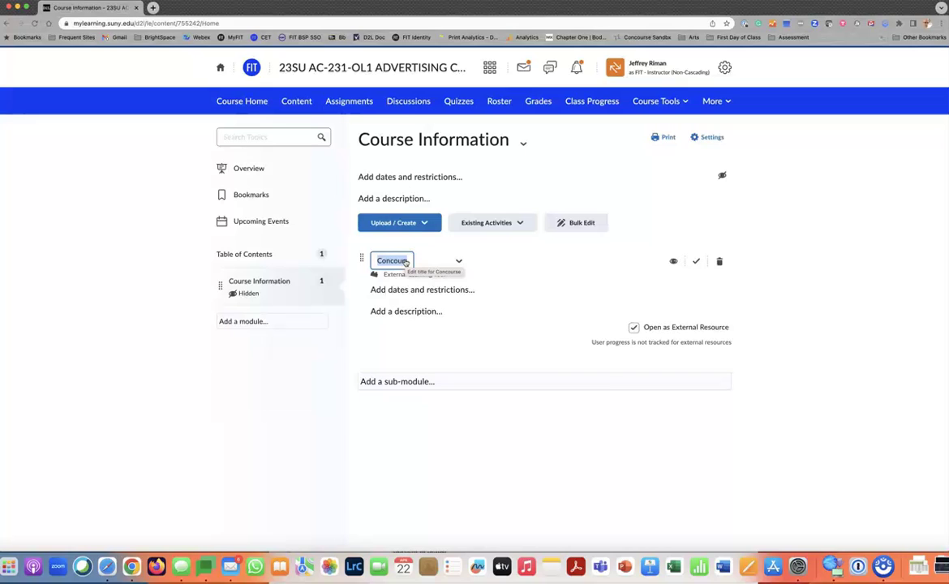
type("Cour")
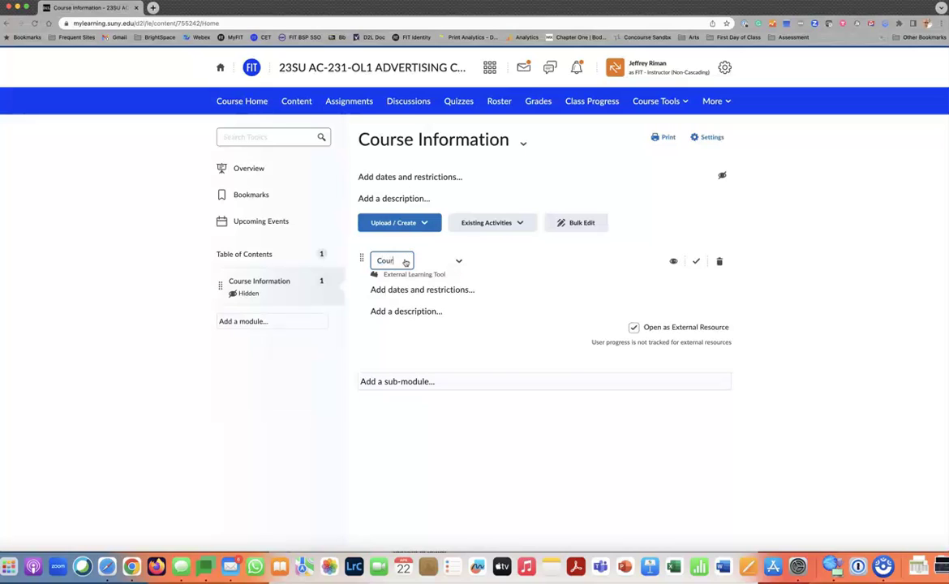
type("se")
type(" Syllab")
type("us ")
type("AC")
type("-231")
type("-OL")
type("1")
type(" Summer")
type(" 23")
key("Return")
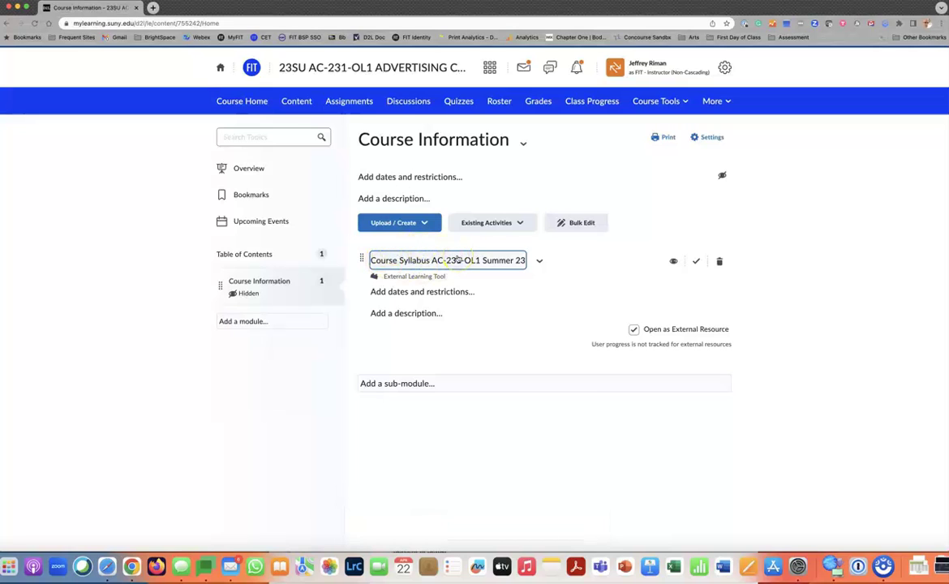
Switch Course Information from Hidden to Visible and open its Course Syllabus AC-231-OL1 Summer 23 link
left_click(455, 261)
left_click(258, 282)
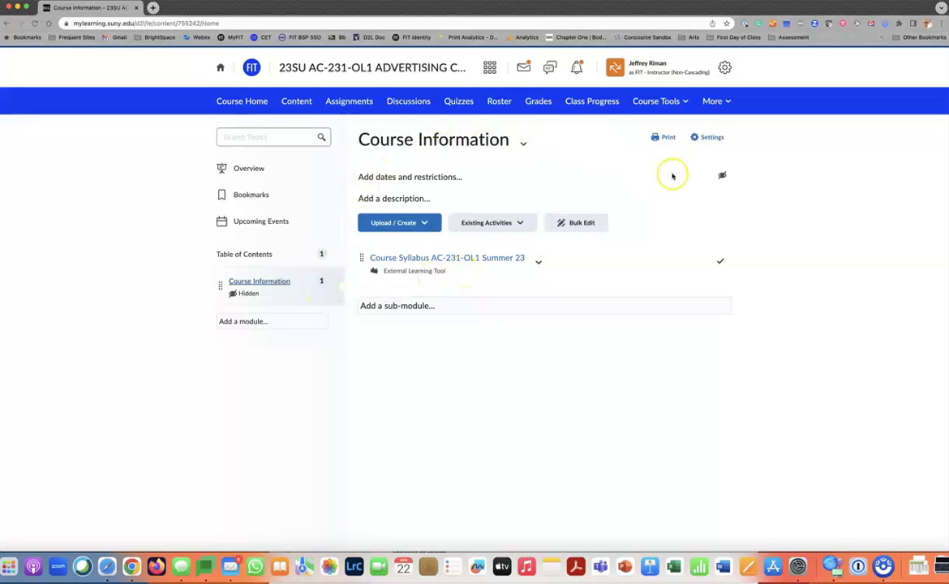
left_click(724, 175)
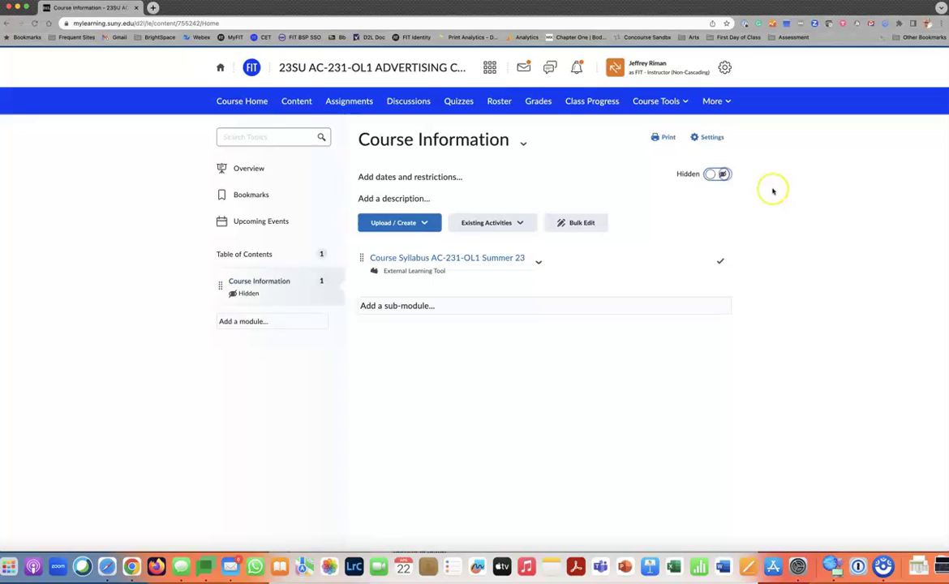
left_click(712, 174)
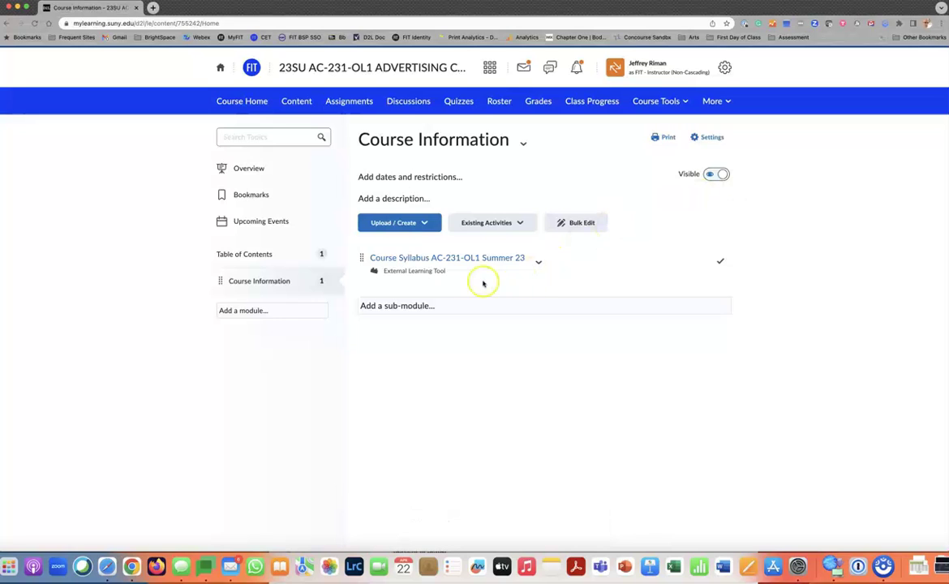
left_click(435, 259)
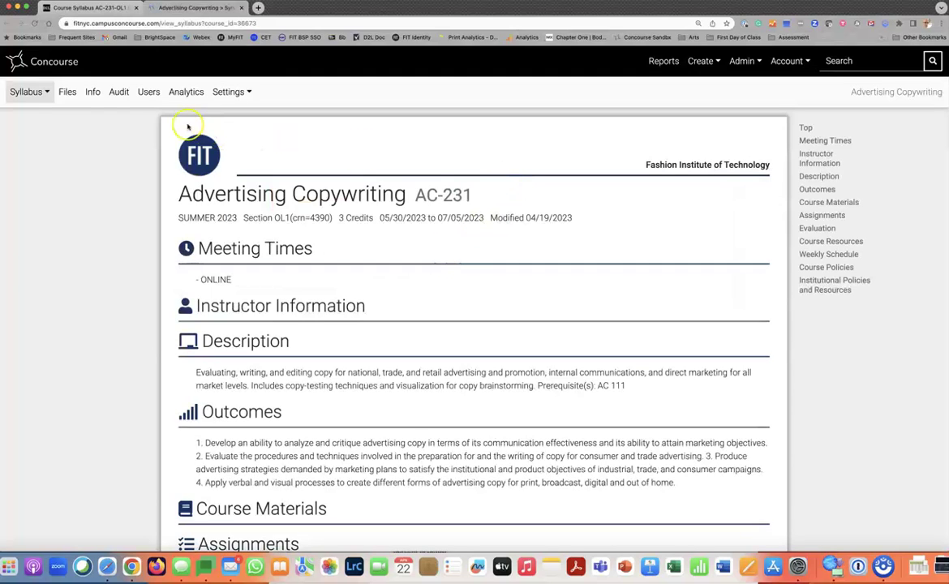
left_click(49, 93)
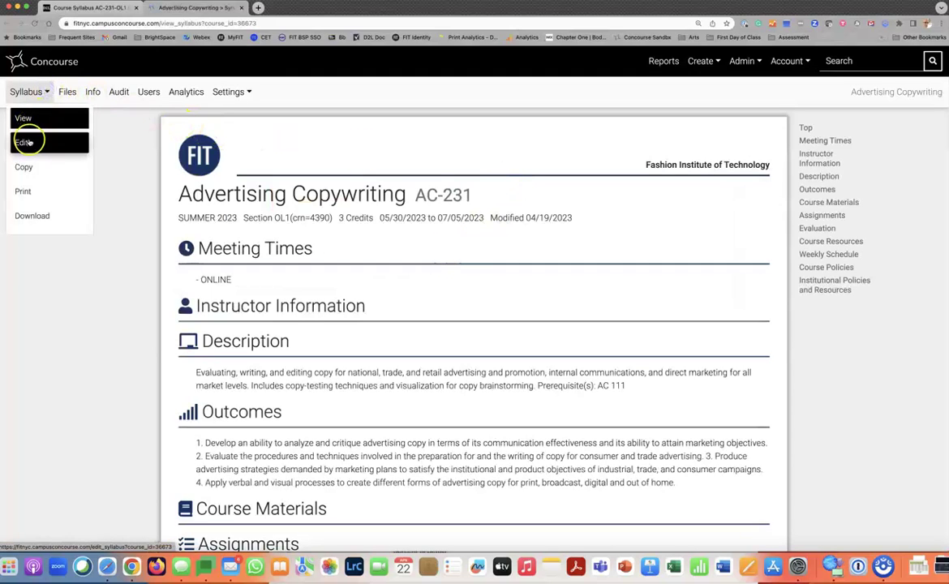
left_click(25, 142)
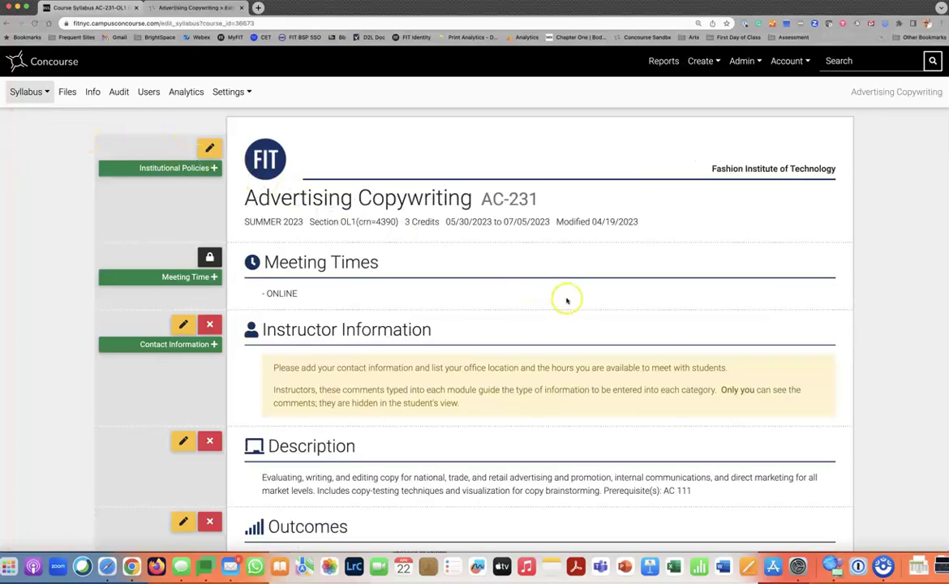
scroll(568, 301, "down", 6)
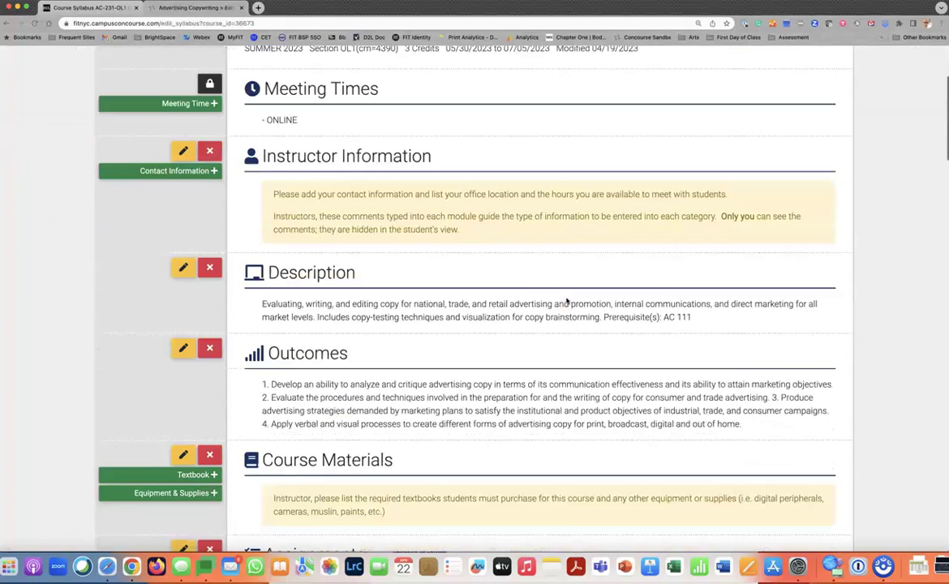
scroll(567, 301, "down", 4)
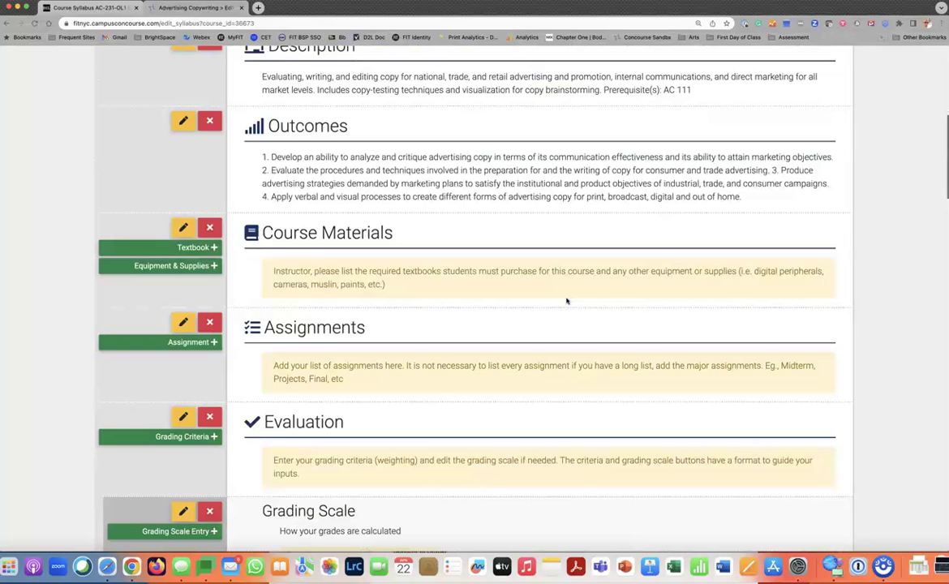
scroll(567, 301, "up", 1)
scroll(567, 301, "down", 4)
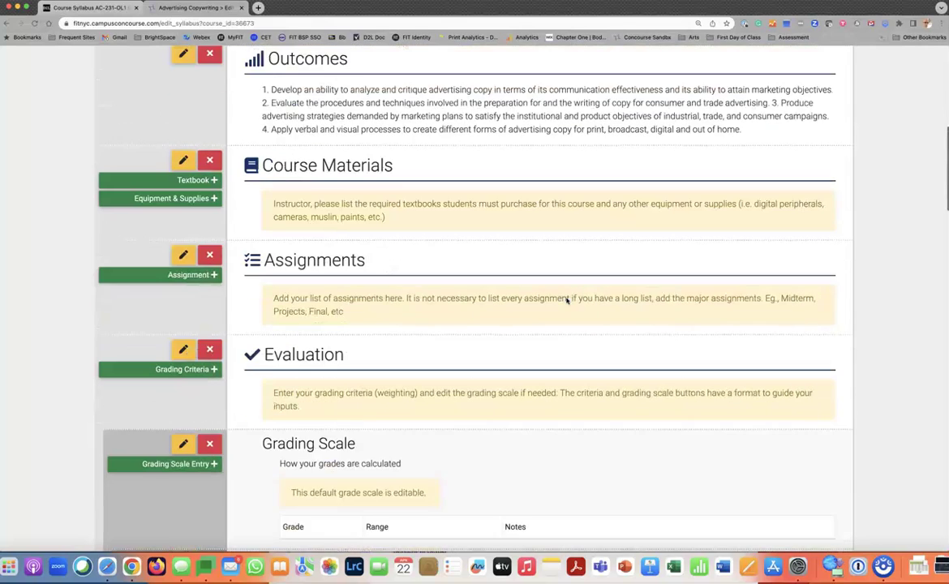
scroll(567, 301, "down", 8)
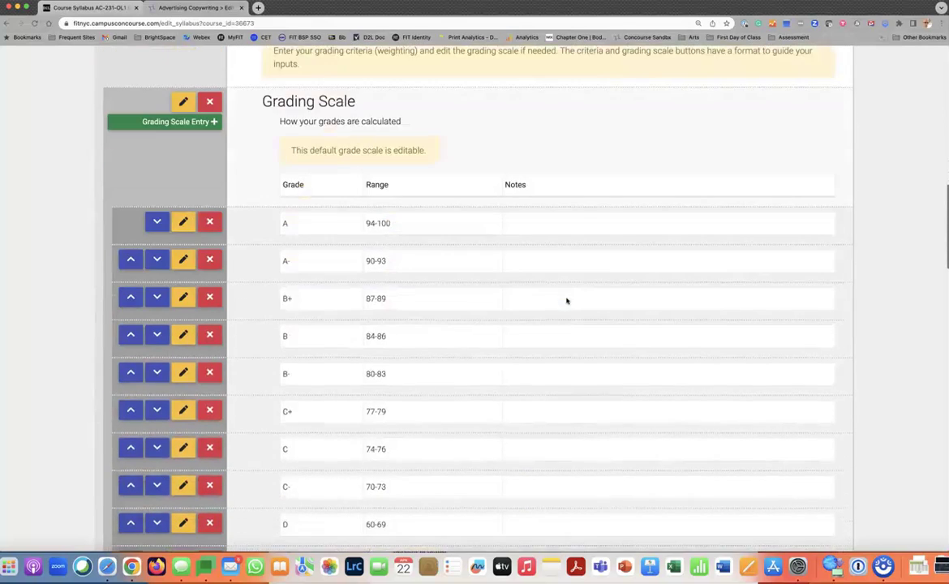
scroll(567, 301, "down", 11)
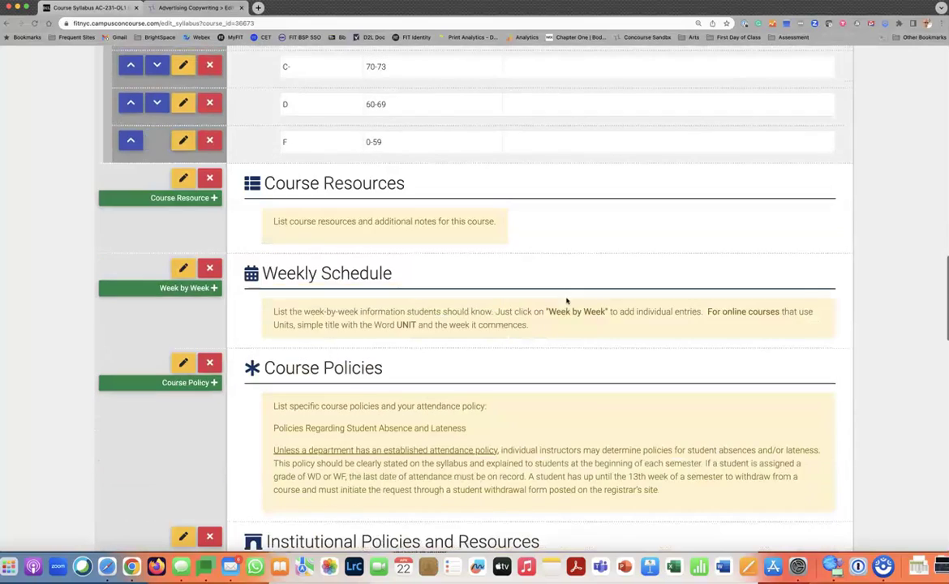
scroll(567, 301, "down", 6)
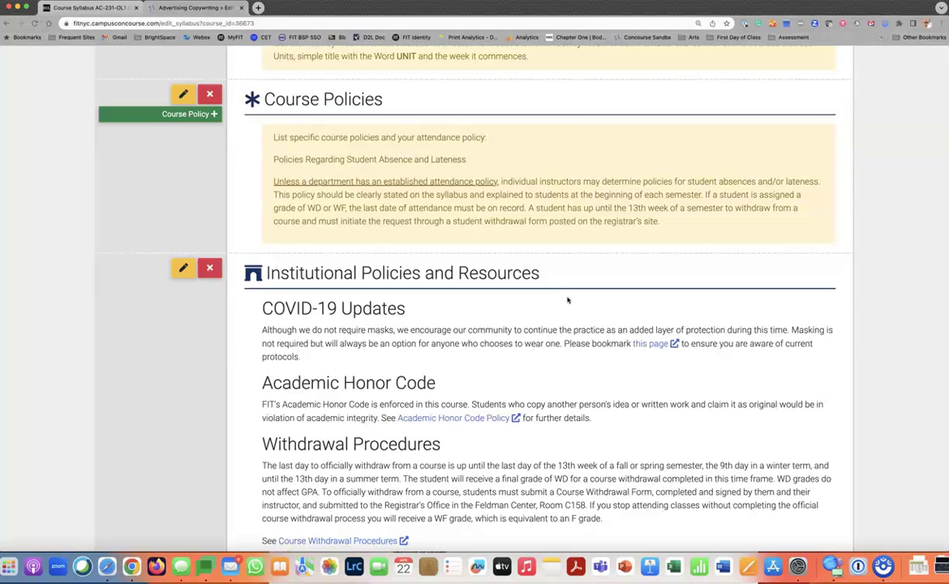
scroll(568, 301, "up", 20)
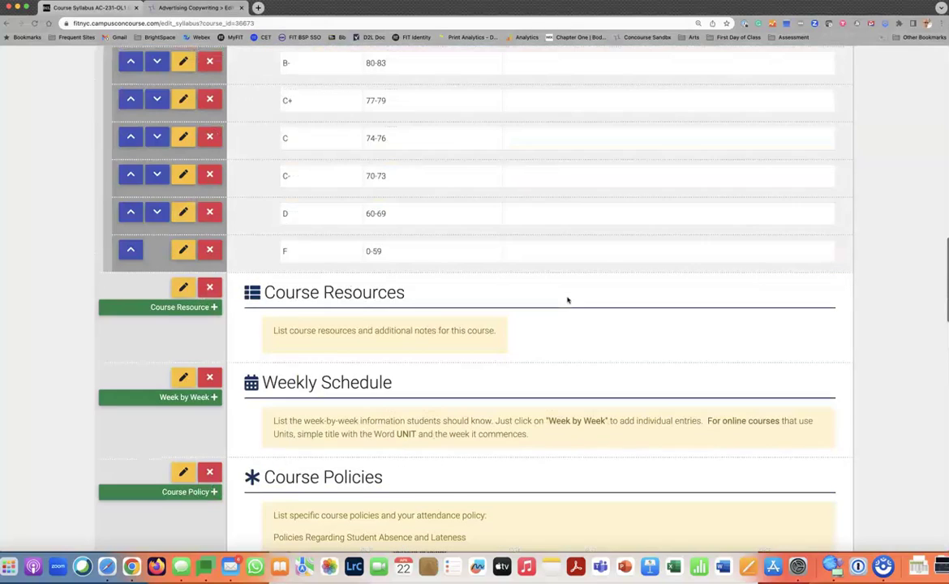
scroll(567, 301, "up", 20)
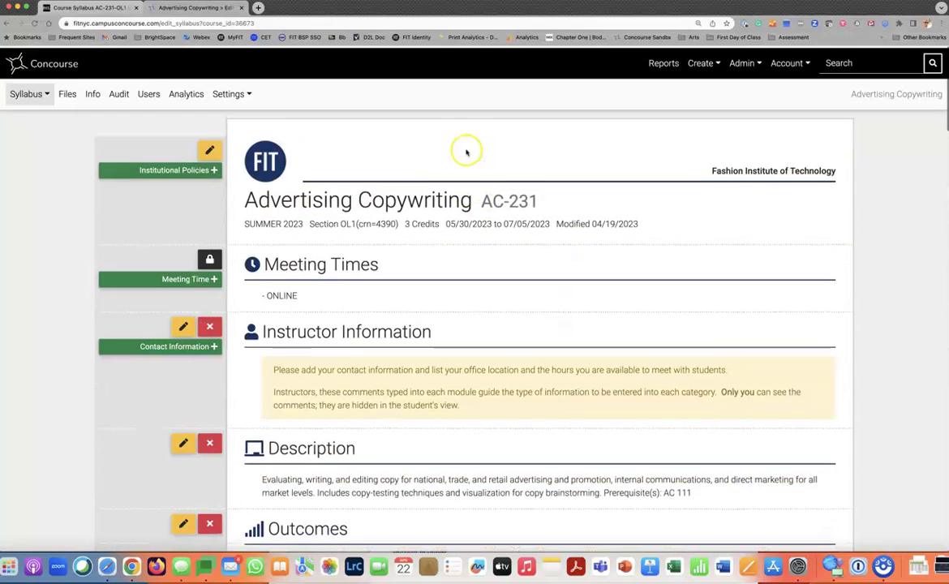
left_click(34, 92)
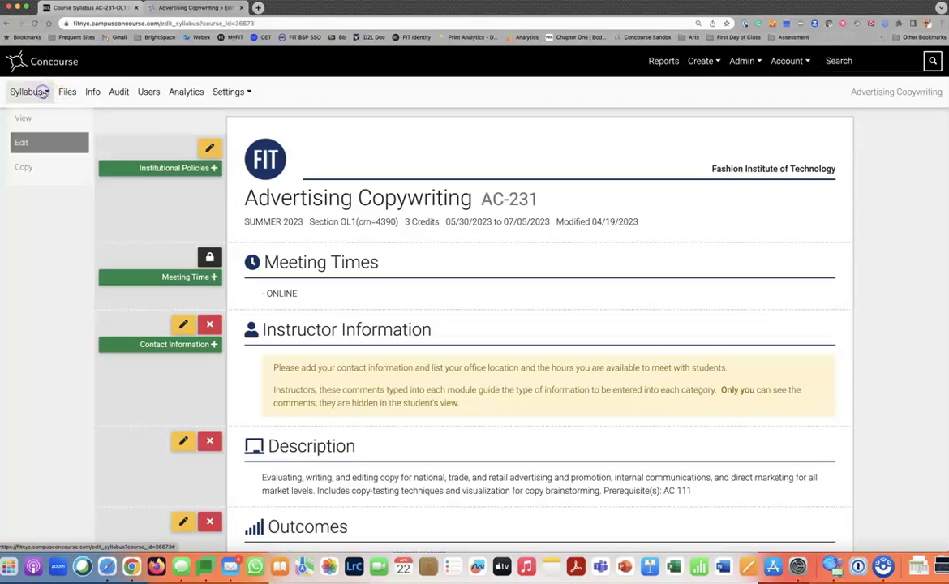
left_click(22, 119)
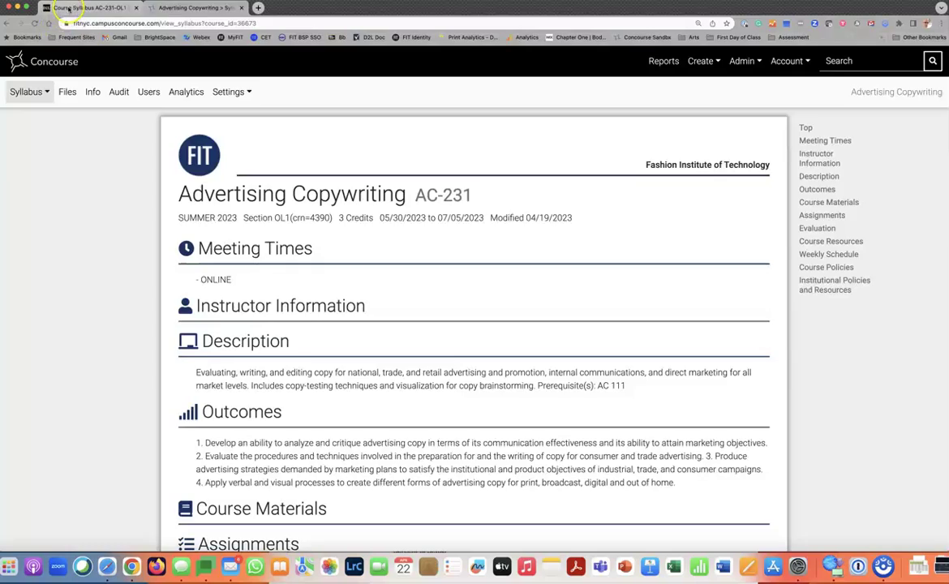
Back in the course tab, drop the instructor View As role and switch to FIT - Student
left_click(69, 7)
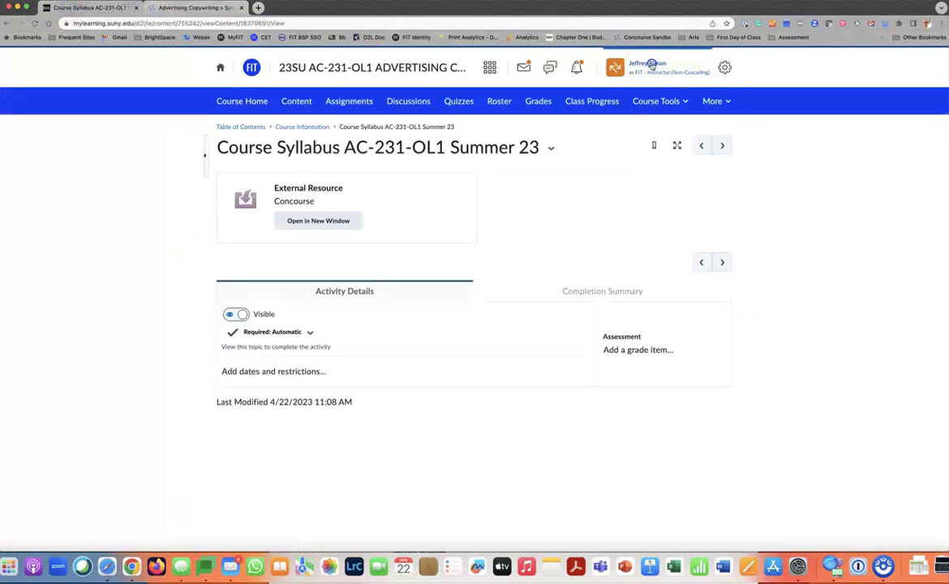
left_click(653, 65)
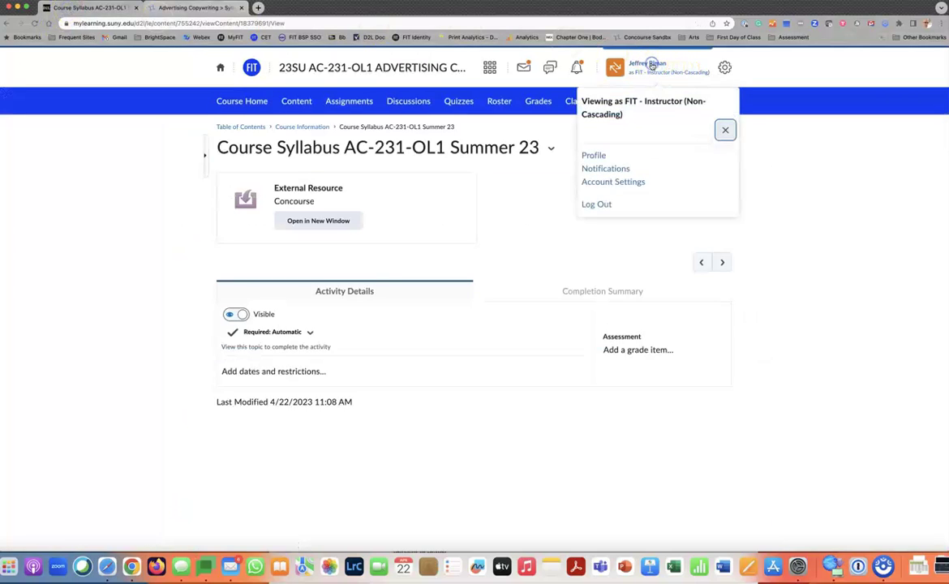
left_click(725, 130)
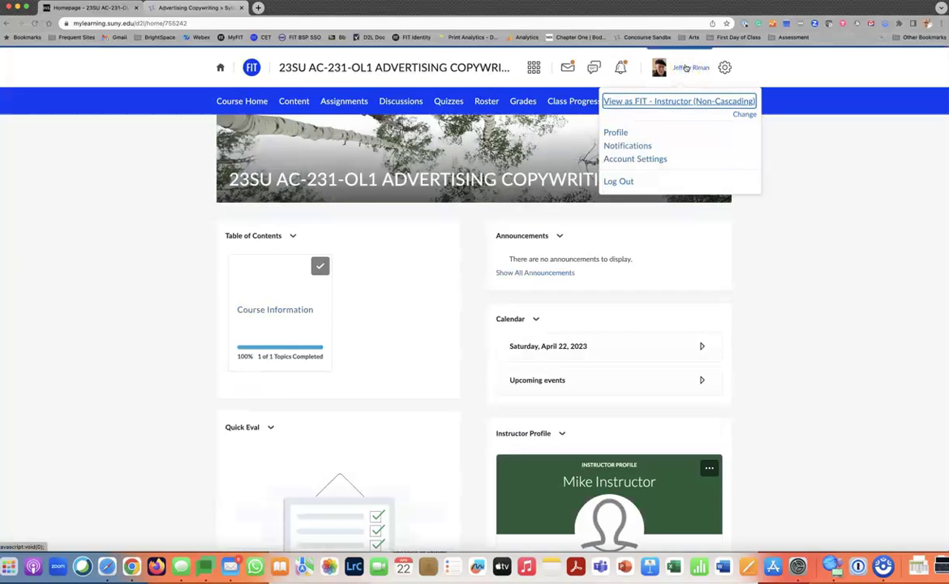
left_click(744, 113)
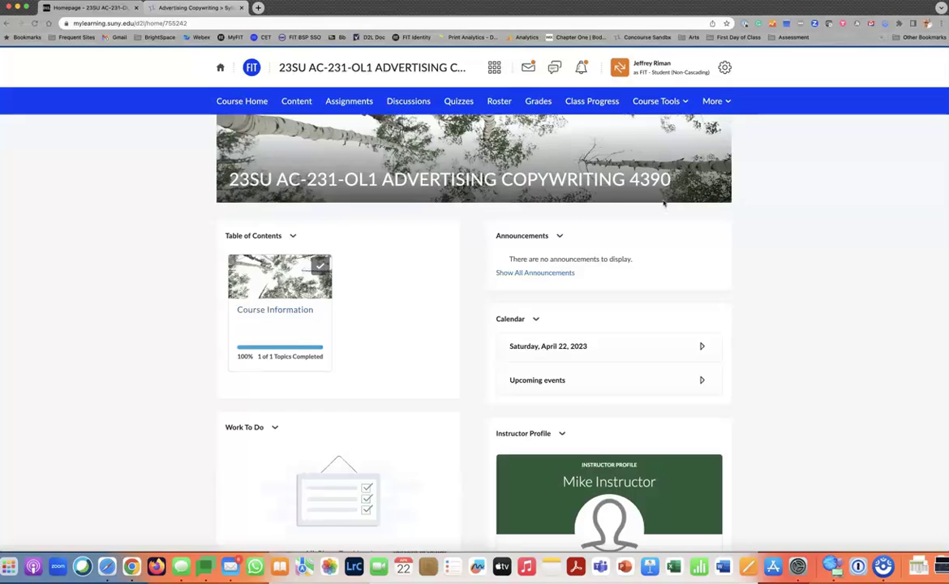
Open the Course Information tile in the student homepage's Table of Contents widget
left_click(268, 311)
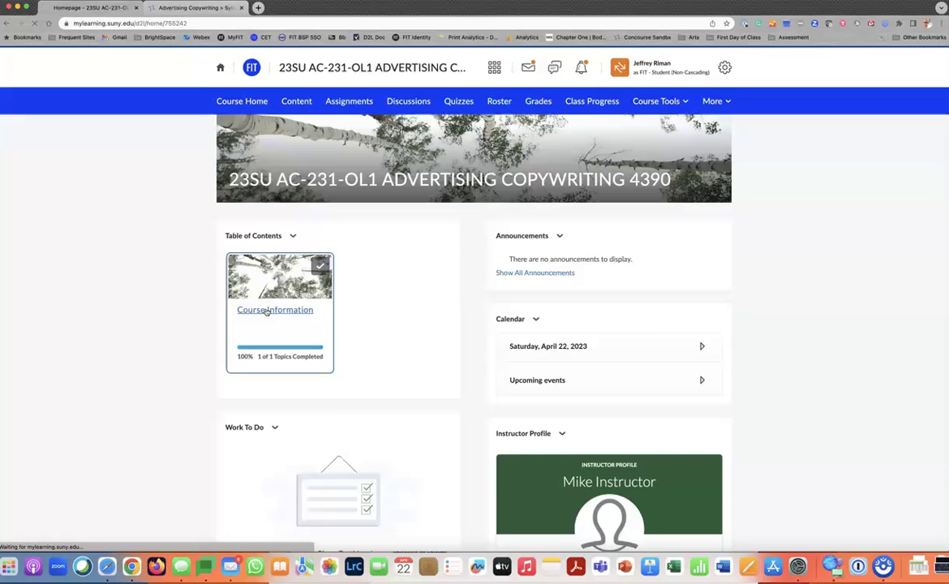